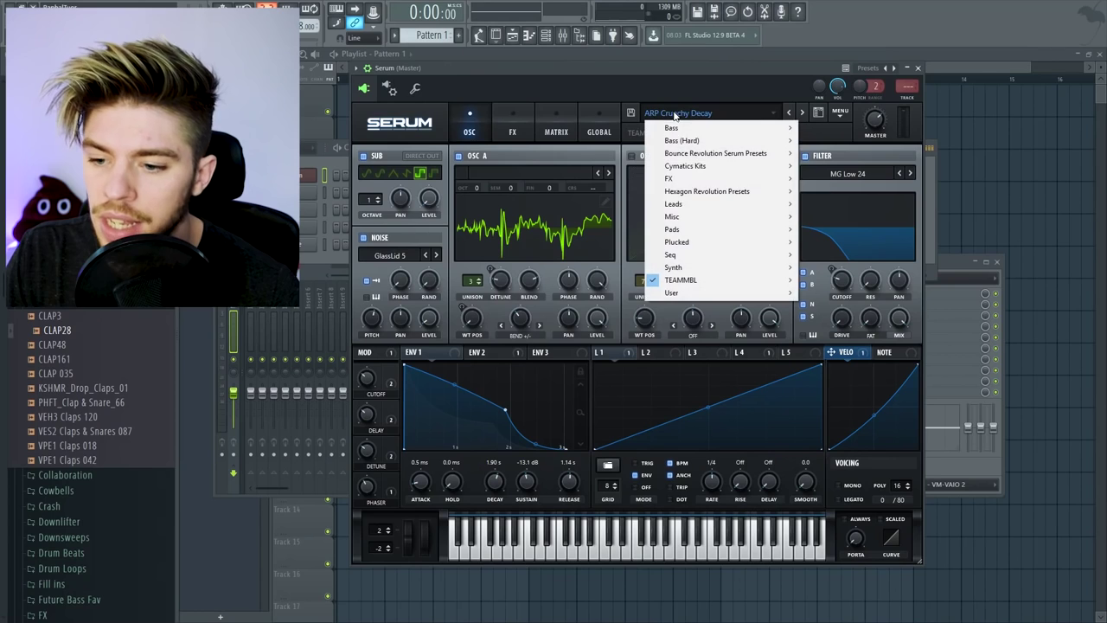
Load the Freedom > BA Bouncy preset into Serum, then reopen Serum's preset list
{"action": "mouse_move", "coordinate": [822, 286]}
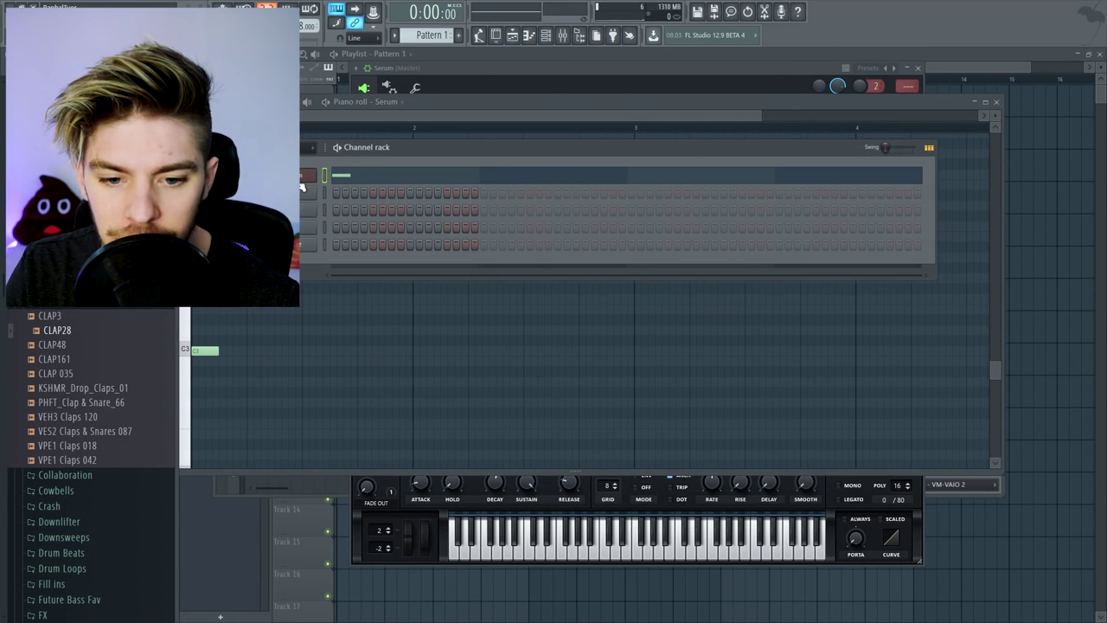
{"action": "left_click", "coordinate": [303, 177]}
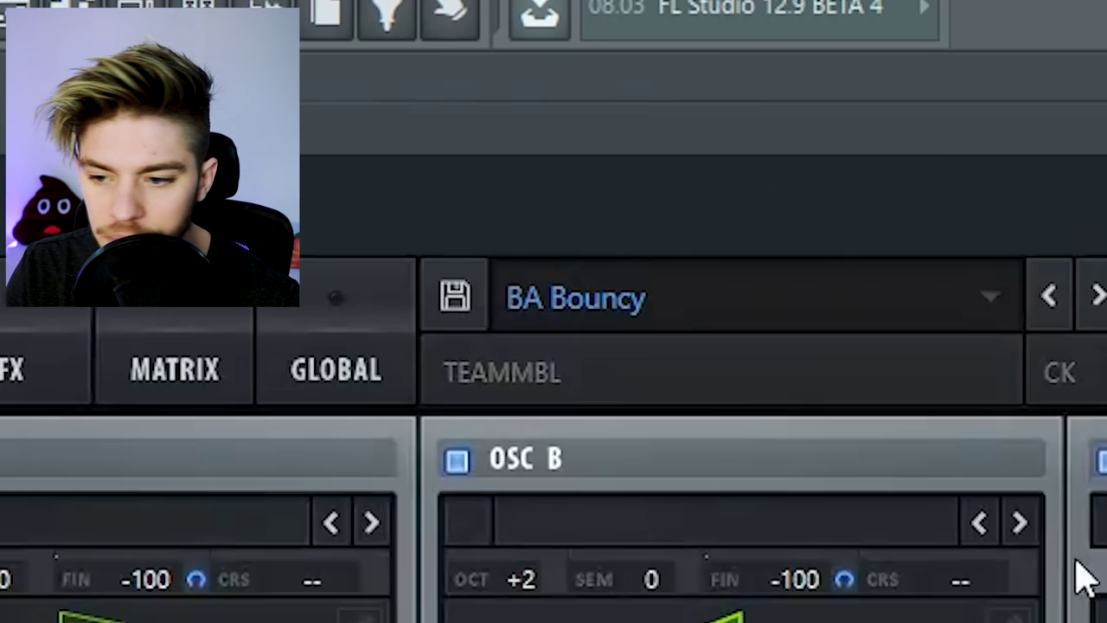
{"action": "left_click", "coordinate": [1007, 314]}
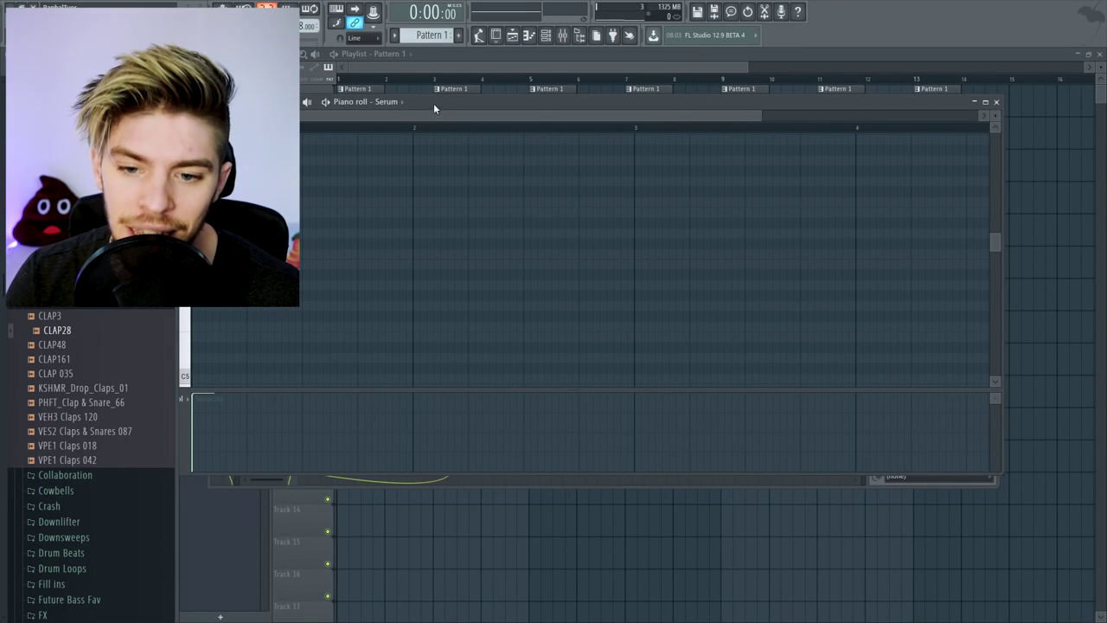
Place an F4 note at the piano roll grid start, play the pattern, and select PianoOne
{"action": "left_click_drag", "start_coordinate": [434, 103], "coordinate": [479, 119]}
{"action": "scroll", "coordinate": [296, 328], "scroll_direction": "down", "scroll_amount": 3}
{"action": "left_click", "coordinate": [255, 325]}
{"action": "key", "text": "space"}
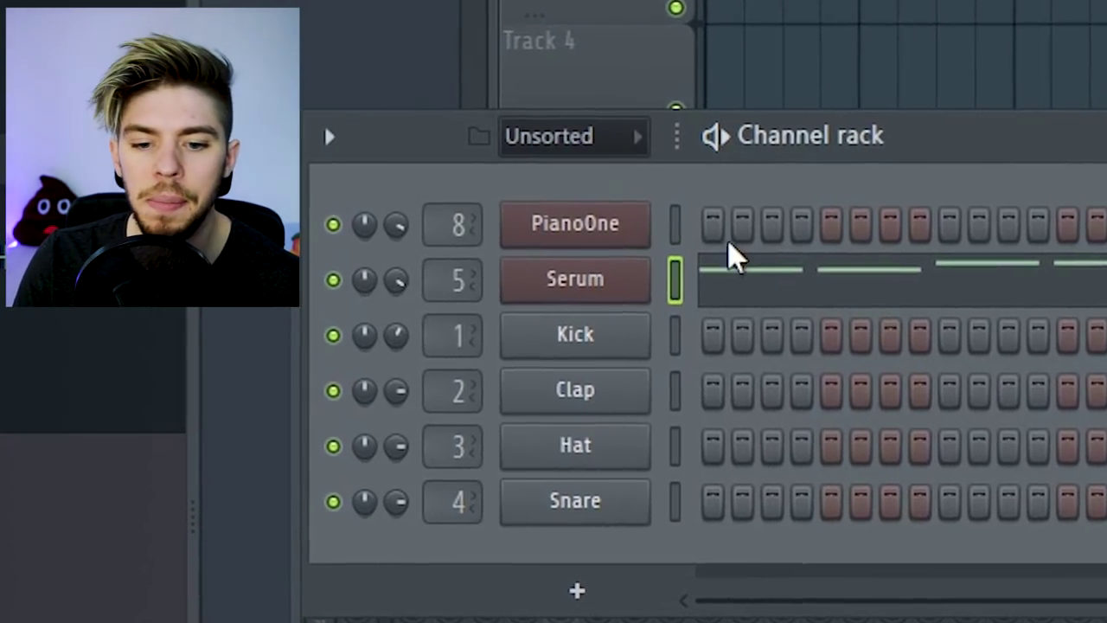
{"action": "left_click", "coordinate": [706, 226]}
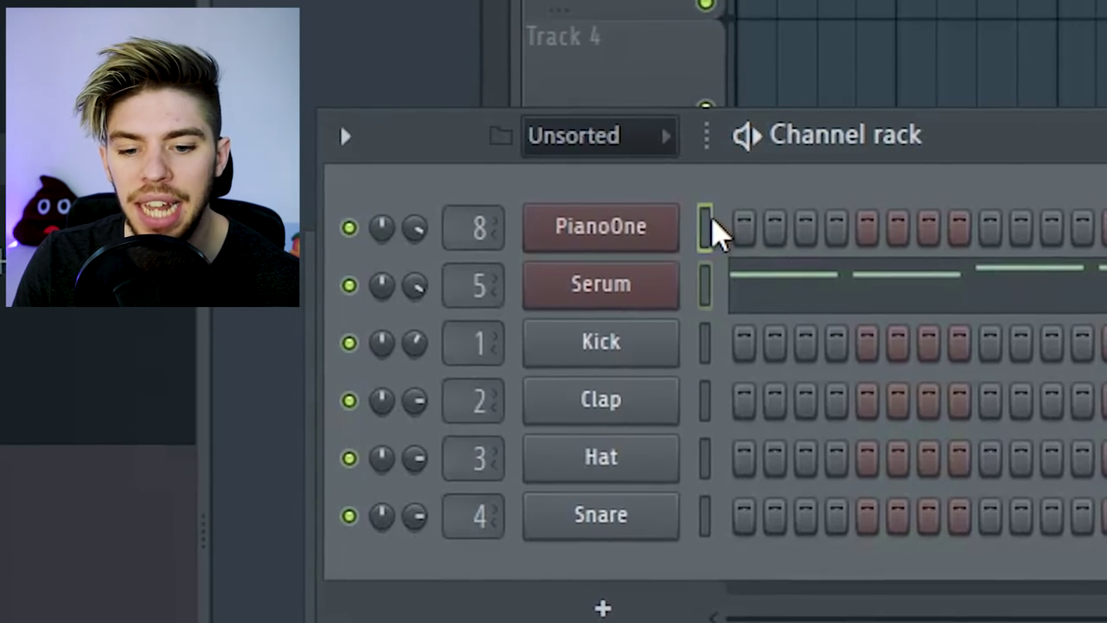
Select the whole PianoOne melody and raise its notes an octave
{"action": "left_click", "coordinate": [588, 243]}
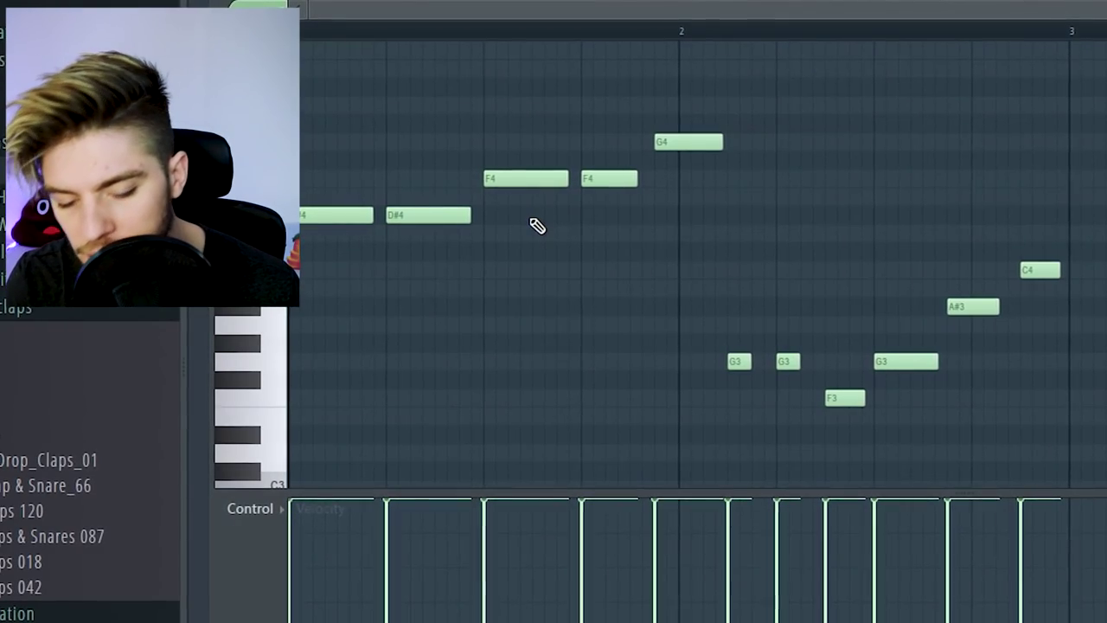
{"action": "key", "text": "space"}
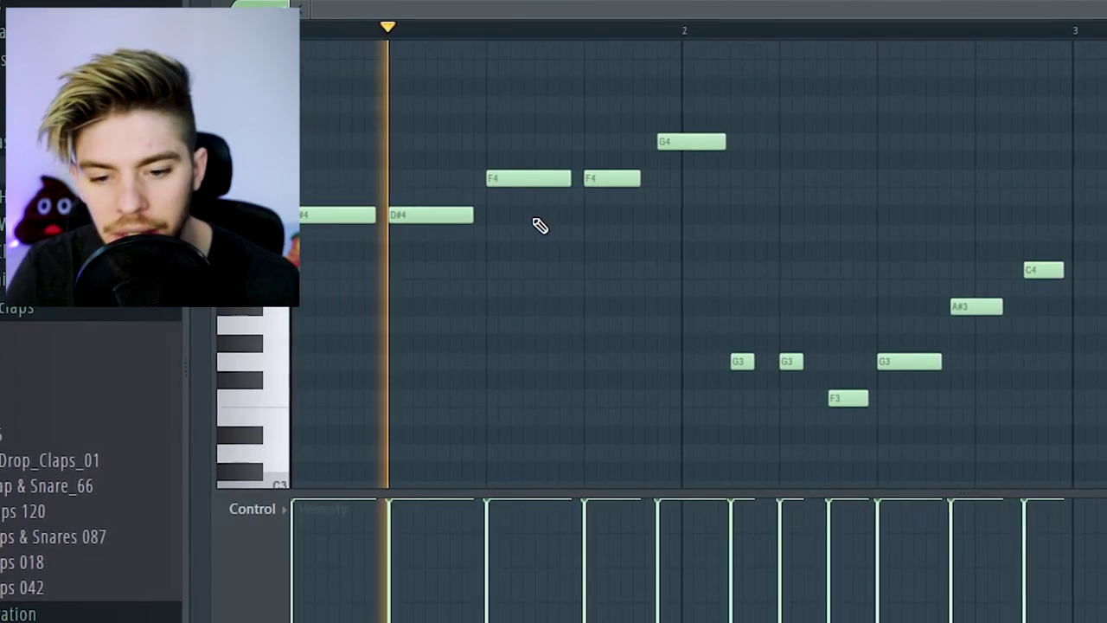
{"action": "key", "text": "ctrl+Up"}
{"action": "scroll", "coordinate": [542, 225], "scroll_direction": "up", "scroll_amount": 3}
{"action": "scroll", "coordinate": [631, 214], "scroll_direction": "up", "scroll_amount": 3}
{"action": "left_click_drag", "start_coordinate": [754, 281], "coordinate": [1103, 477]}
{"action": "key", "text": "ctrl+Up"}
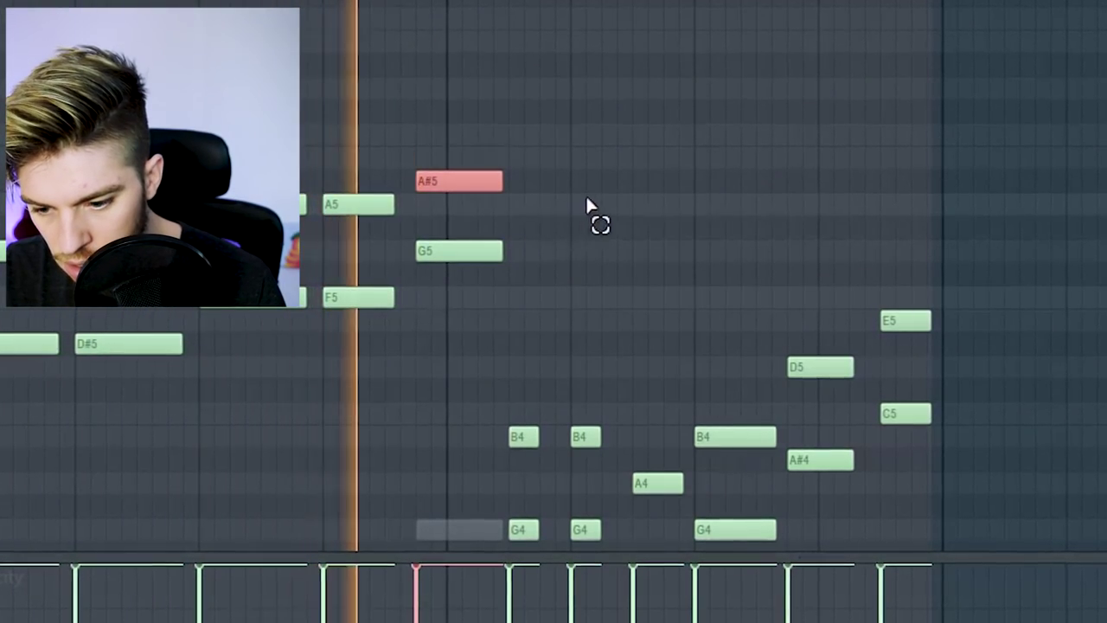
Lower B4 to A#4, A4 to G#4, D5 to C#5 and E5 to D#5
{"action": "scroll", "coordinate": [583, 205], "scroll_direction": "down", "scroll_amount": 3}
{"action": "left_click_drag", "start_coordinate": [489, 289], "coordinate": [609, 368]}
{"action": "key", "text": "shift+Down"}
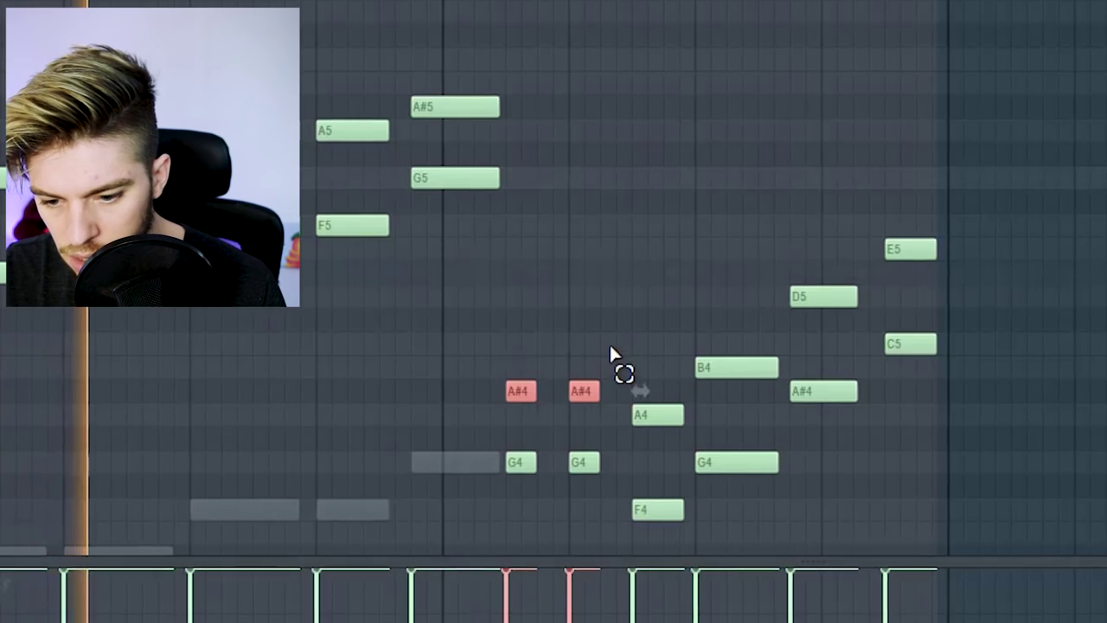
{"action": "left_click_drag", "start_coordinate": [620, 286], "coordinate": [734, 407]}
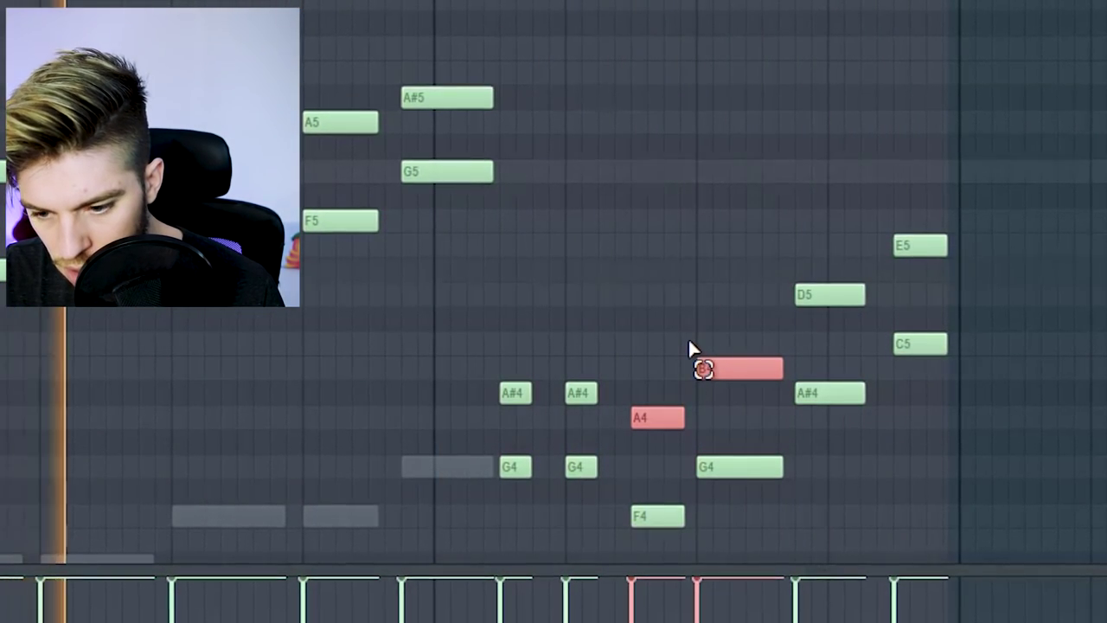
{"action": "key", "text": "shift+Down"}
{"action": "left_click_drag", "start_coordinate": [783, 277], "coordinate": [831, 329]}
{"action": "key", "text": "shift+Down"}
{"action": "left_click_drag", "start_coordinate": [859, 232], "coordinate": [946, 284]}
{"action": "key", "text": "shift+Down"}
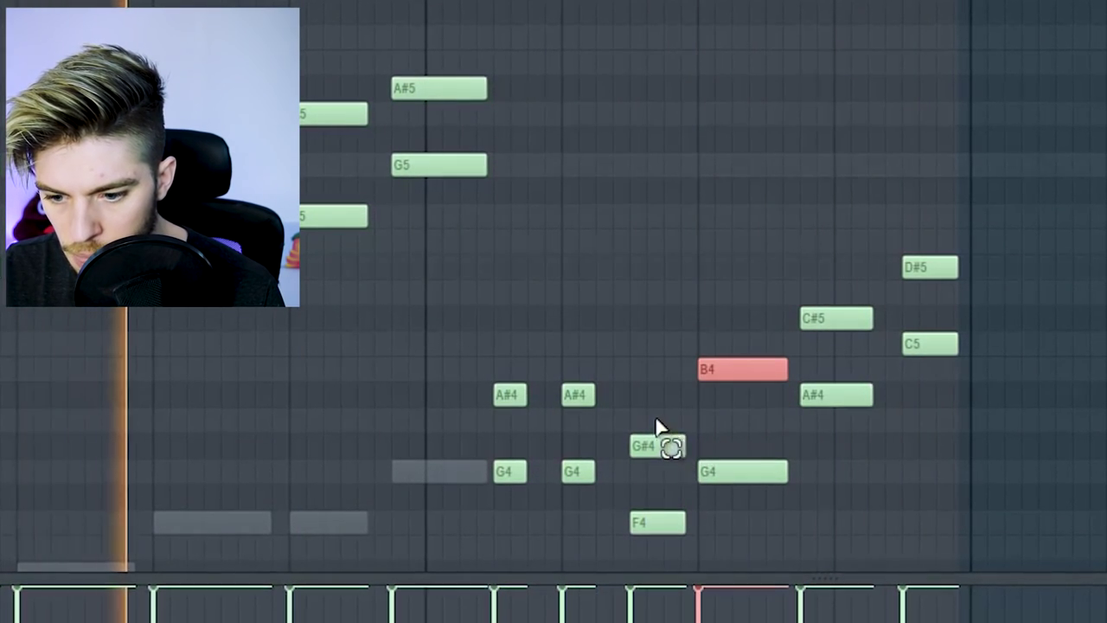
Raise G#4 back to A4 and another selected note back up a semitone
{"action": "left_click_drag", "start_coordinate": [658, 426], "coordinate": [692, 457]}
{"action": "key", "text": "shift+Up"}
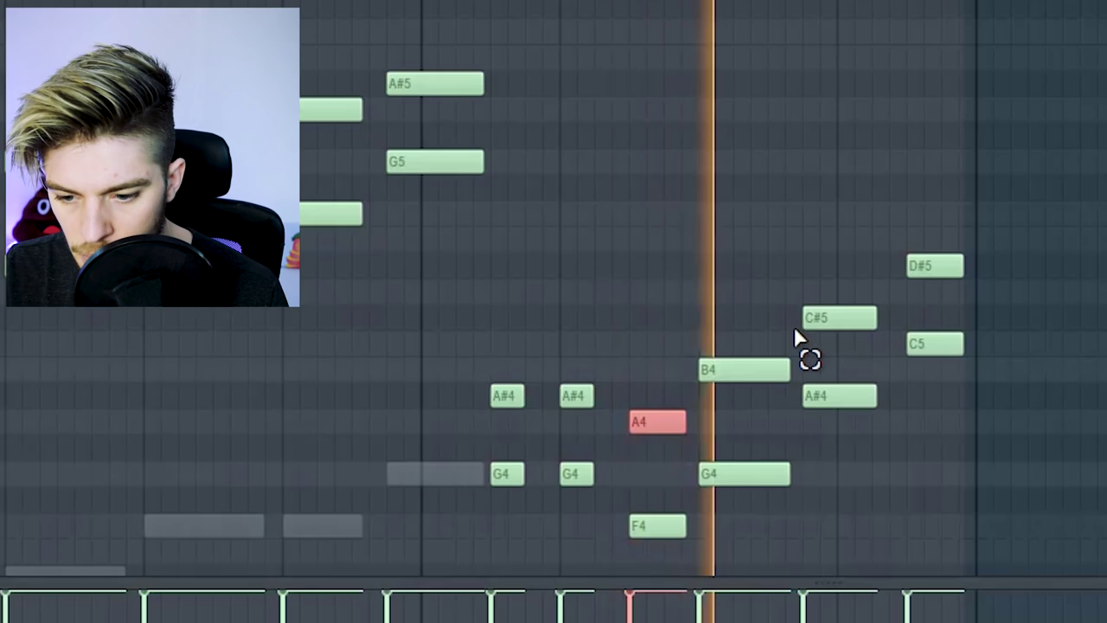
{"action": "left_click", "coordinate": [746, 372]}
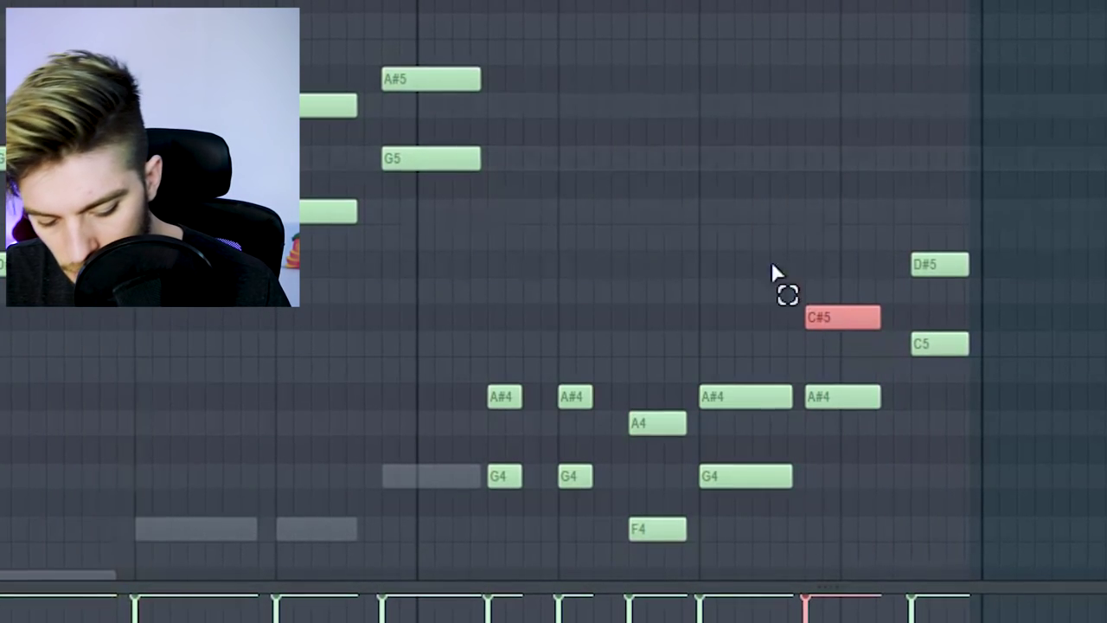
{"action": "key", "text": "shift+Up"}
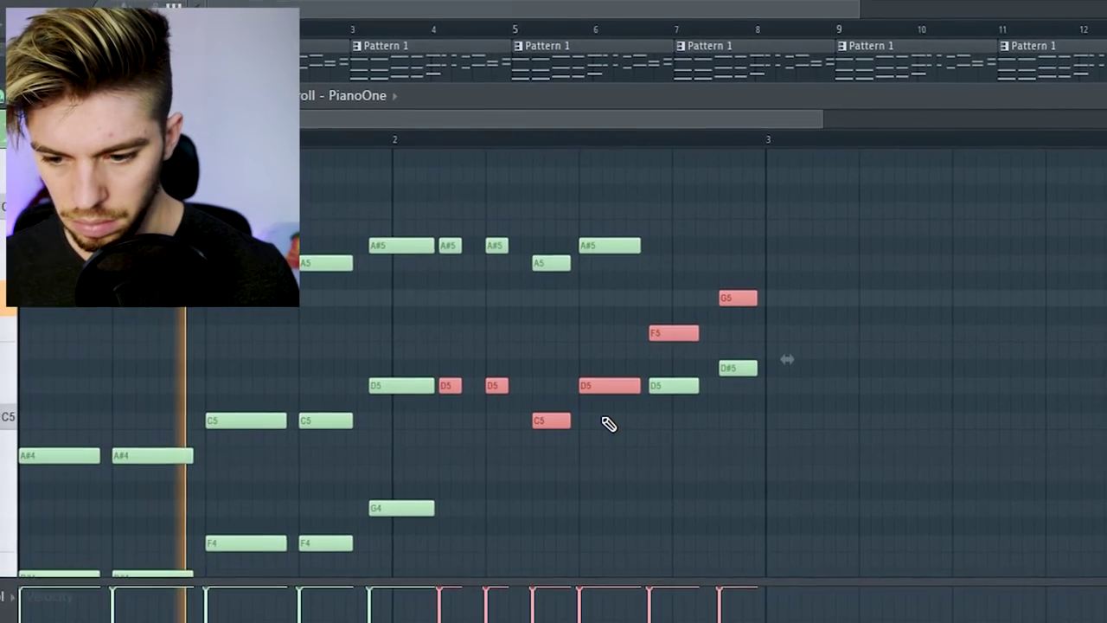
Deselect the G5 notes, shorten the long A#5, and add a short A#5 right after it
{"action": "scroll", "coordinate": [645, 426], "scroll_direction": "up", "scroll_amount": 5}
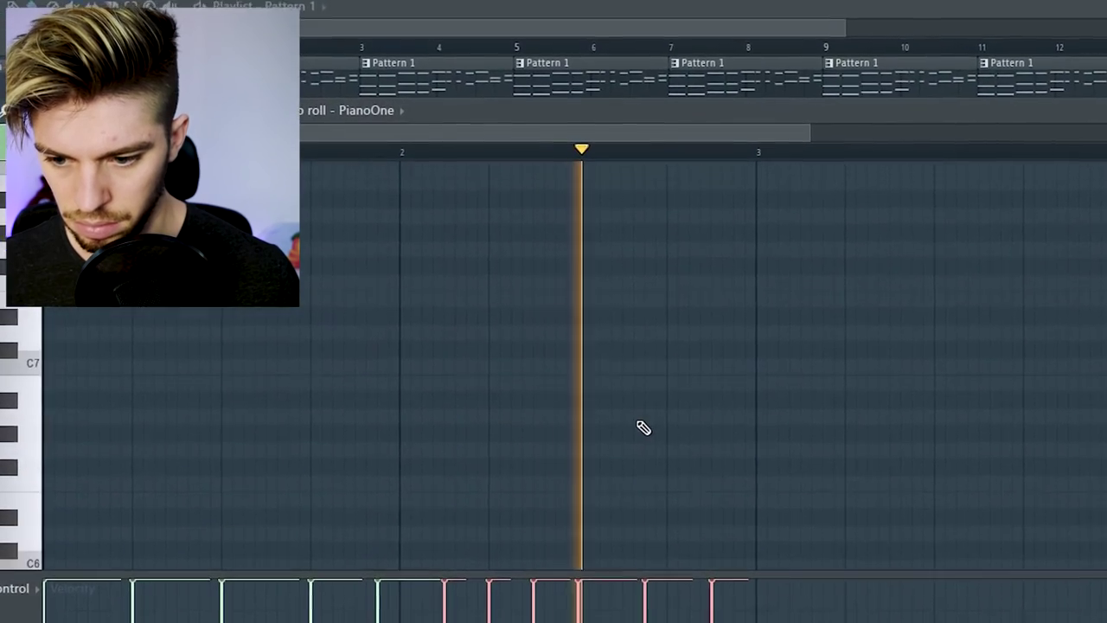
{"action": "scroll", "coordinate": [644, 427], "scroll_direction": "down", "scroll_amount": 5}
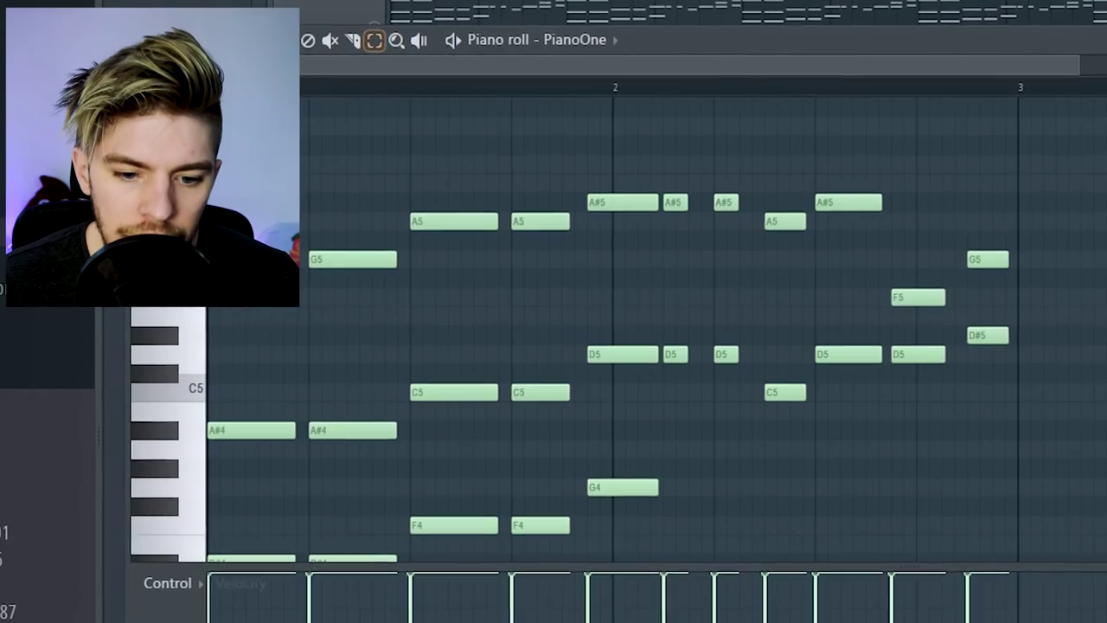
{"action": "scroll", "coordinate": [303, 248], "scroll_direction": "up", "scroll_amount": 3}
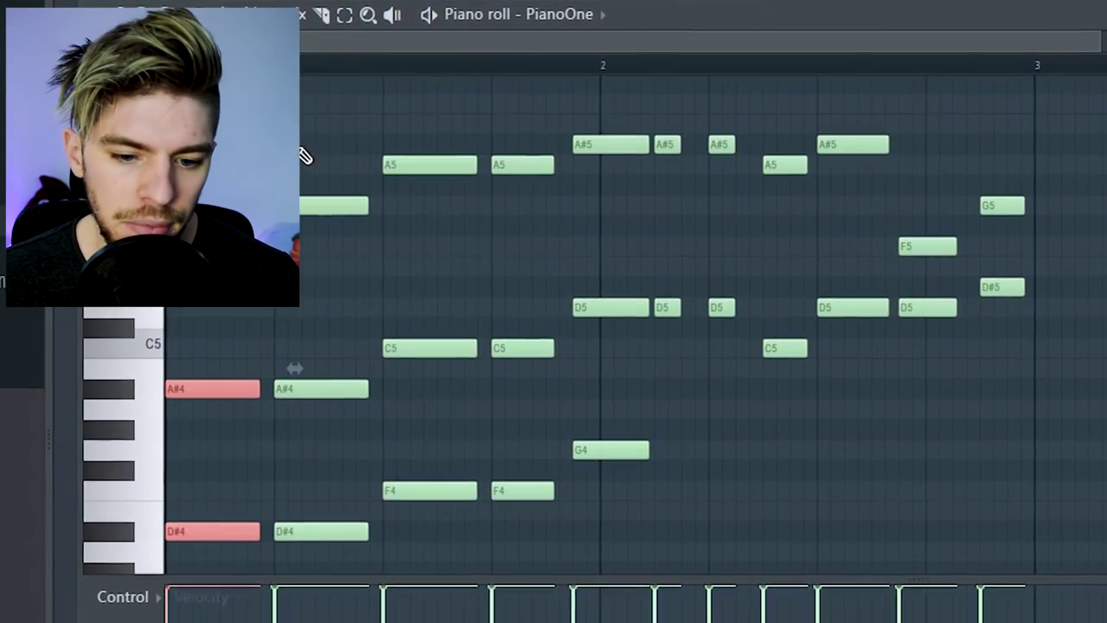
{"action": "scroll", "coordinate": [294, 277], "scroll_direction": "down", "scroll_amount": 1}
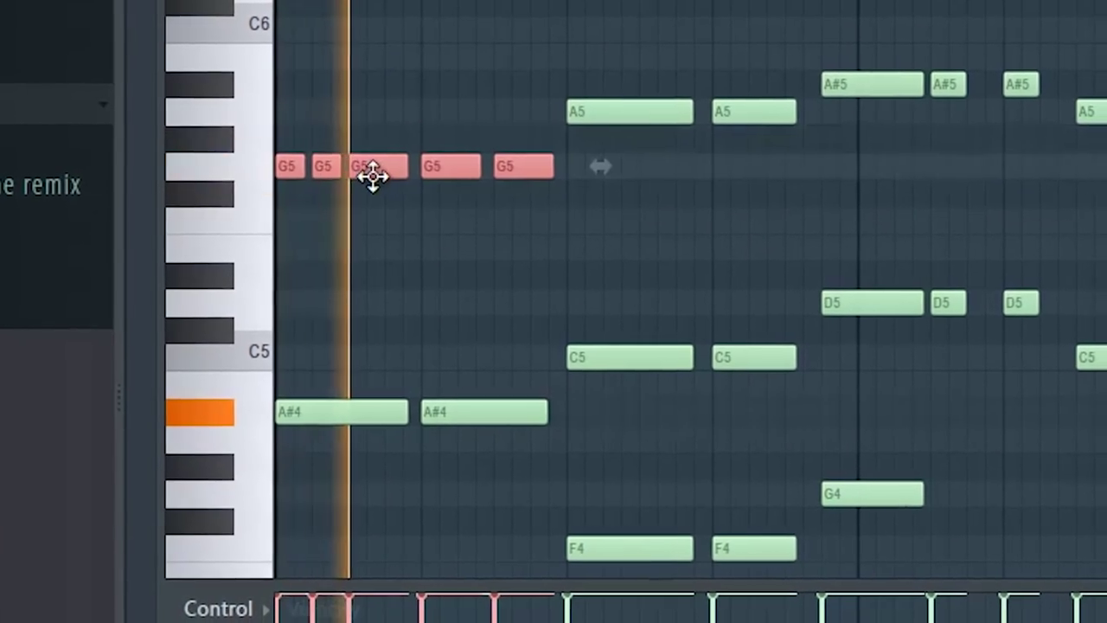
{"action": "left_click", "coordinate": [501, 215]}
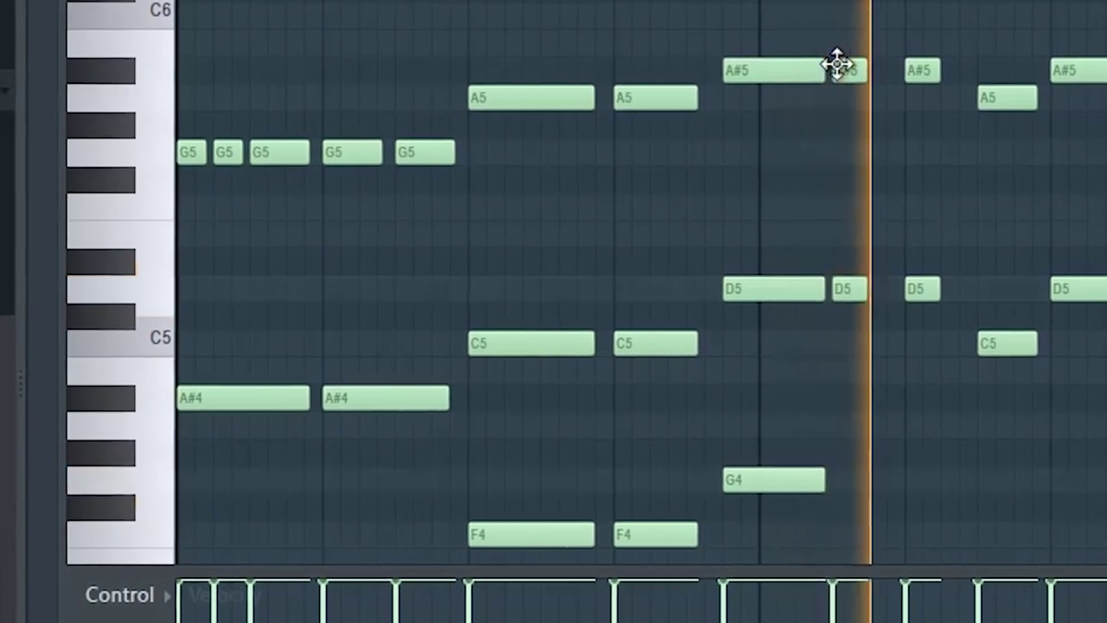
{"action": "left_click_drag", "start_coordinate": [800, 67], "coordinate": [733, 66]}
{"action": "left_click", "coordinate": [757, 67]}
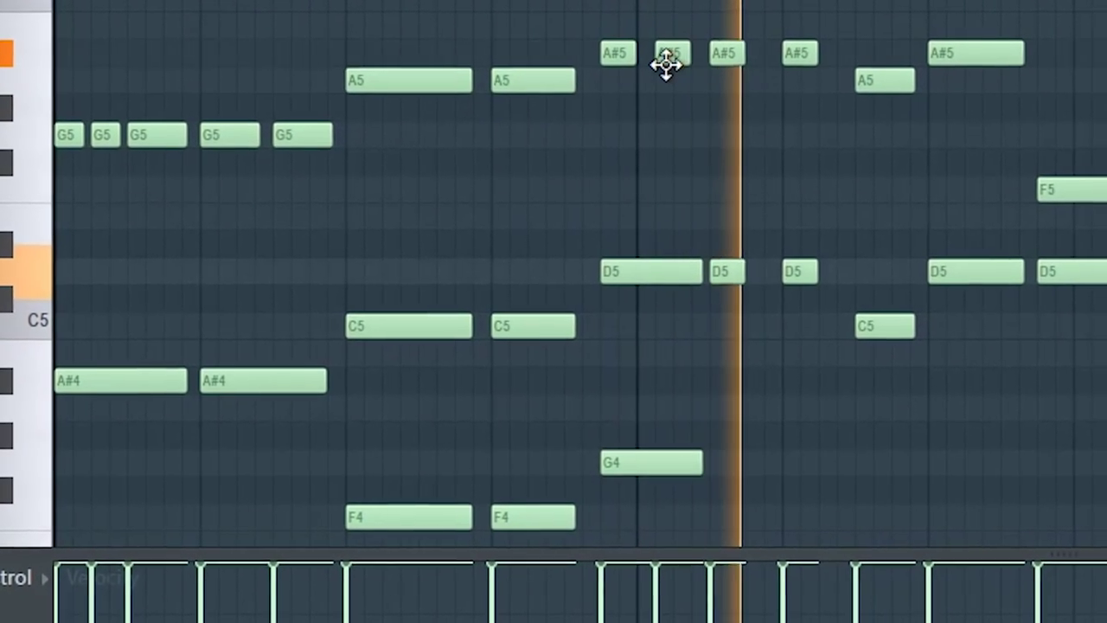
{"action": "left_click_drag", "start_coordinate": [666, 62], "coordinate": [685, 59]}
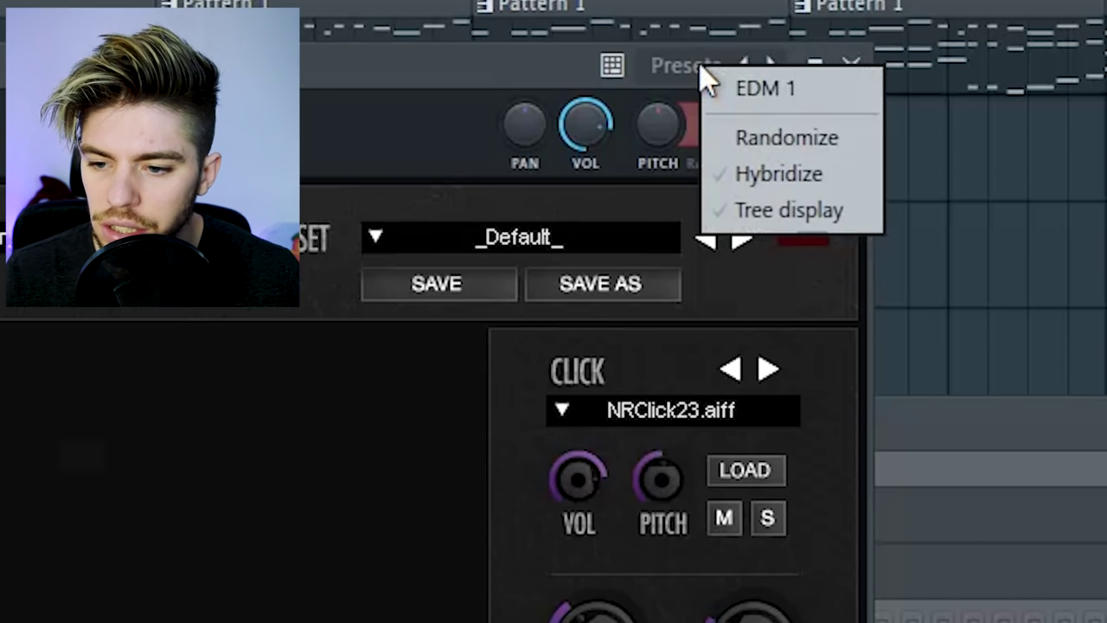
Load the EDM 1 preset into Kick 2 and bring the channel rack forward for a new channel
{"action": "left_click", "coordinate": [770, 90]}
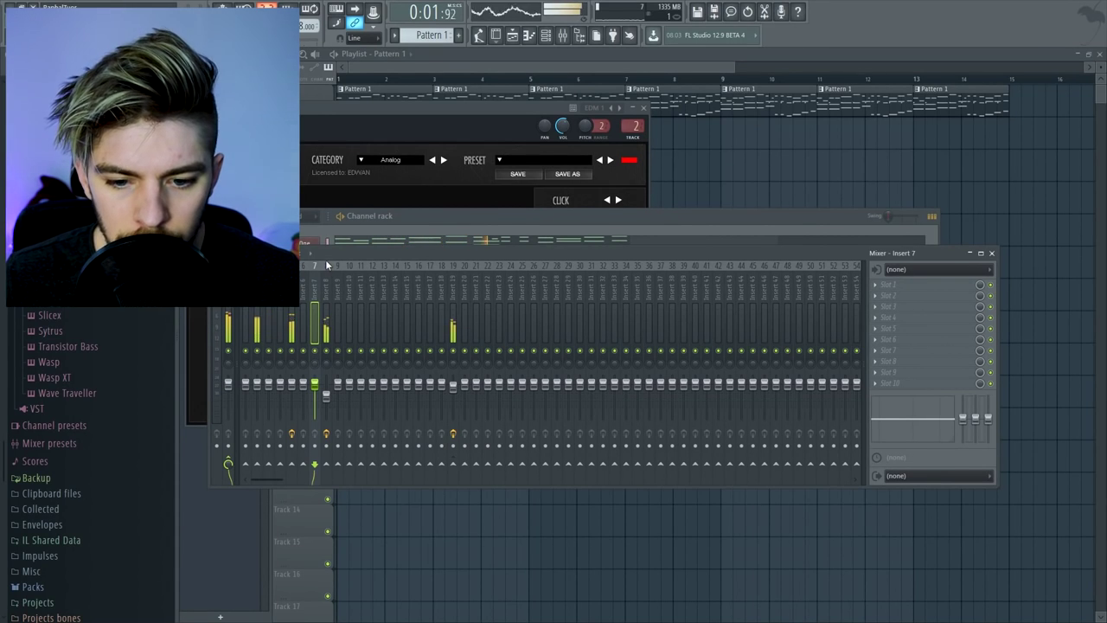
{"action": "left_click", "coordinate": [405, 228]}
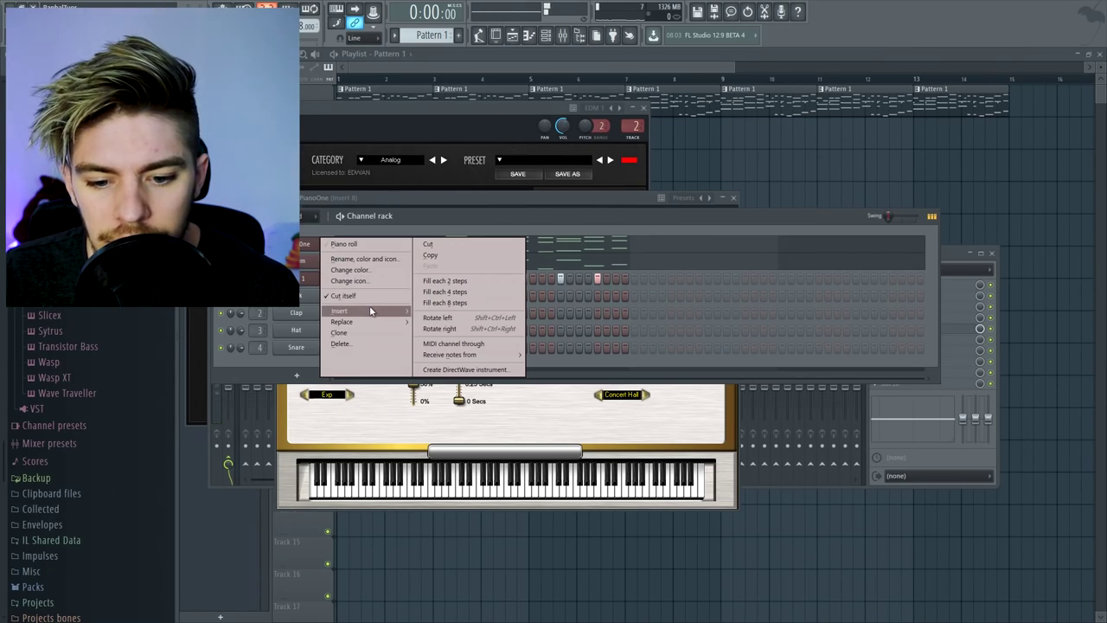
{"action": "mouse_move", "coordinate": [368, 310]}
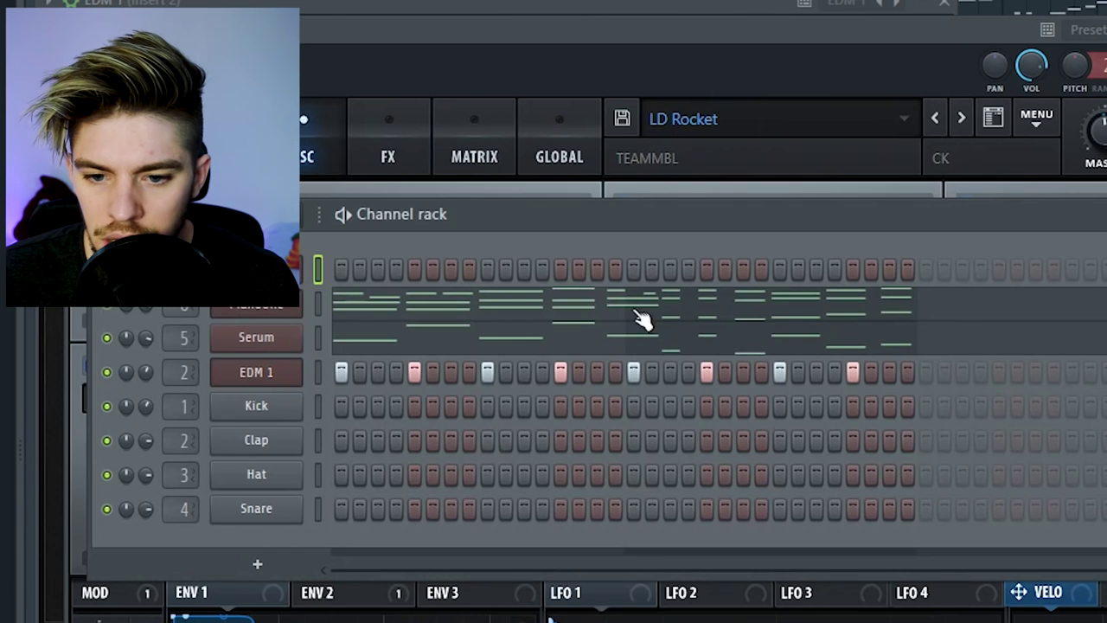
Open the Serum #2 channel's melody in the piano roll
{"action": "right_click", "coordinate": [308, 294]}
{"action": "left_click", "coordinate": [371, 270]}
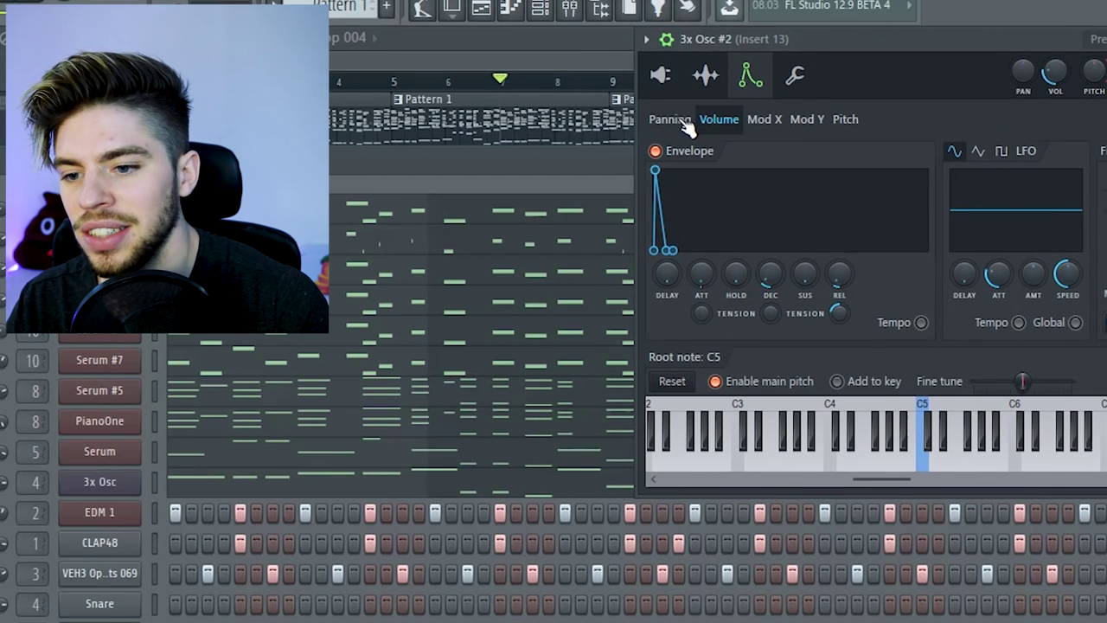
View the 3x Osc panning envelope and oscillator settings, then bring up the mixer (F9)
{"action": "left_click", "coordinate": [673, 120]}
{"action": "left_click", "coordinate": [660, 77]}
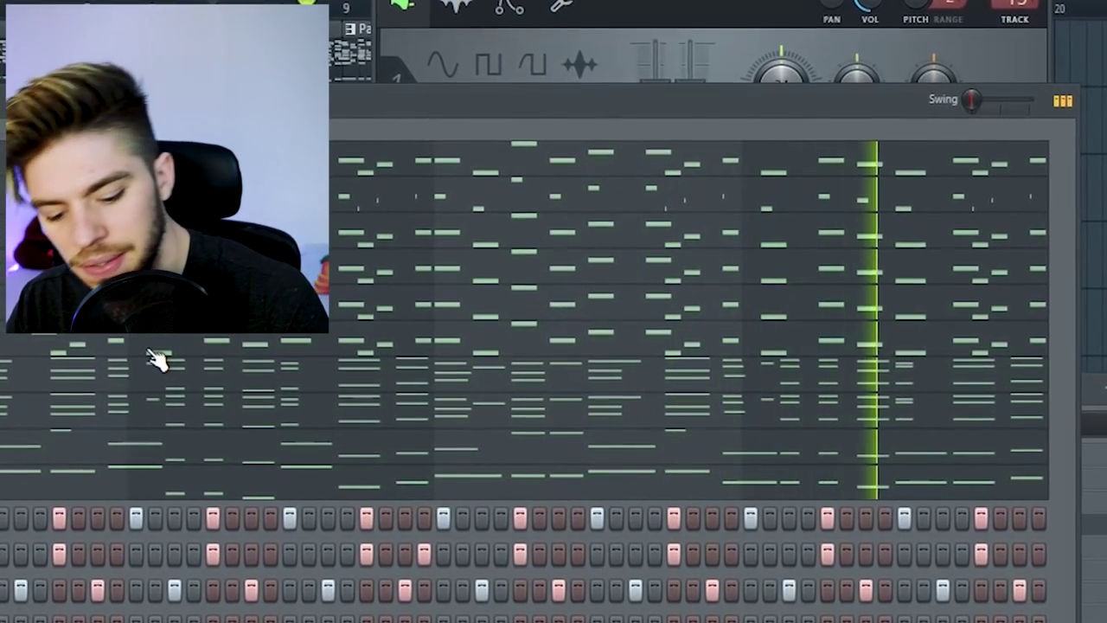
{"action": "key", "text": "F9"}
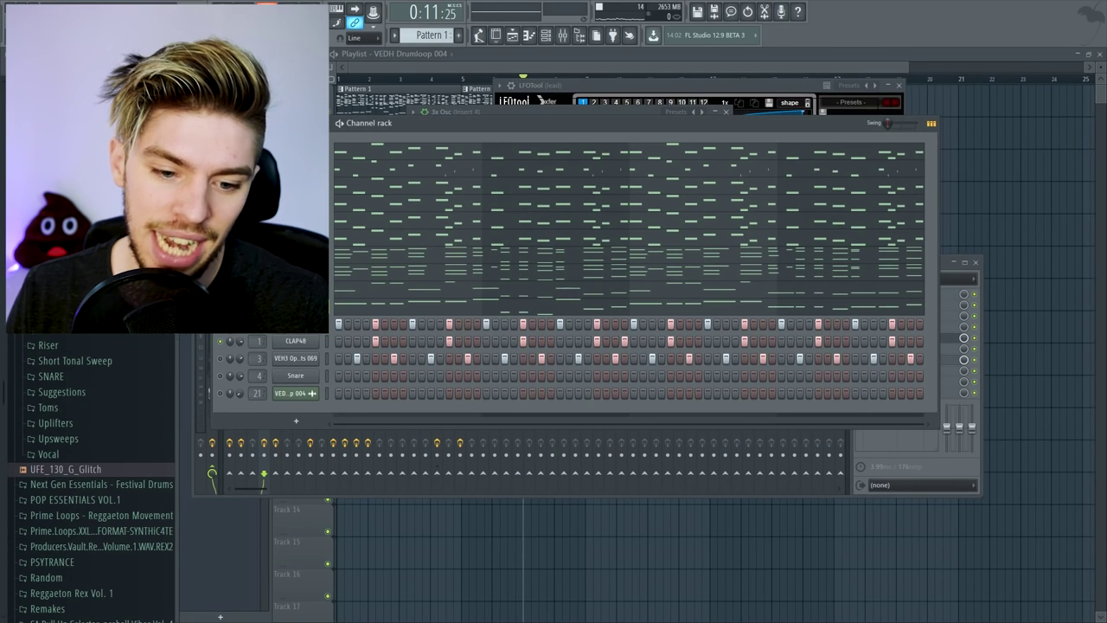
Check the CLAP48 channel settings, then bring the mixer forward on Insert 1
{"action": "left_click", "coordinate": [297, 341]}
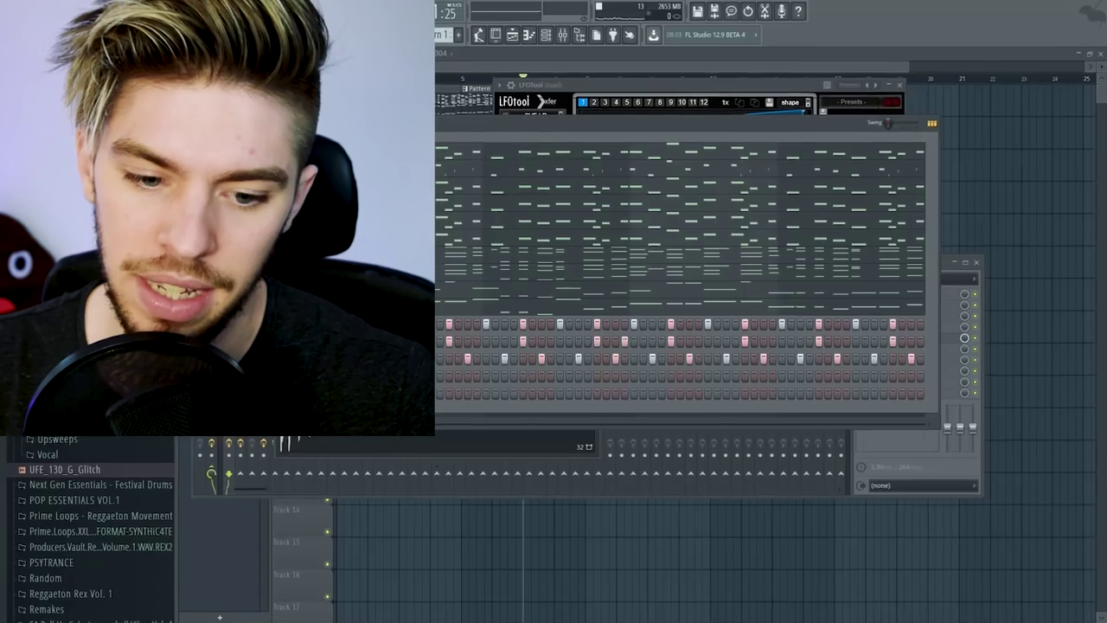
{"action": "left_click", "coordinate": [200, 441]}
{"action": "left_click", "coordinate": [229, 467]}
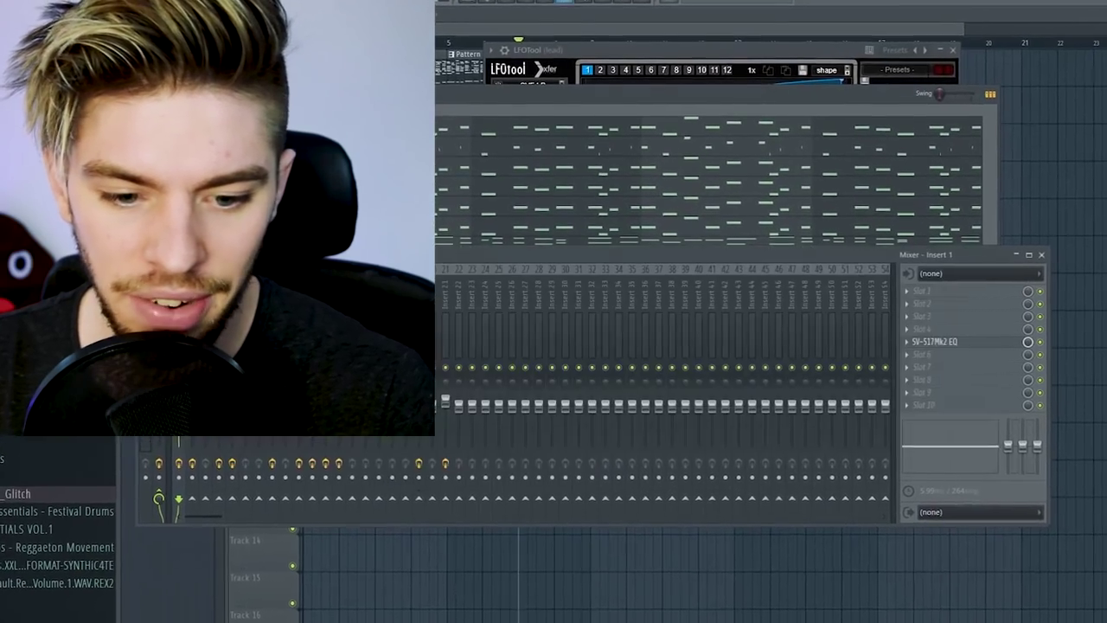